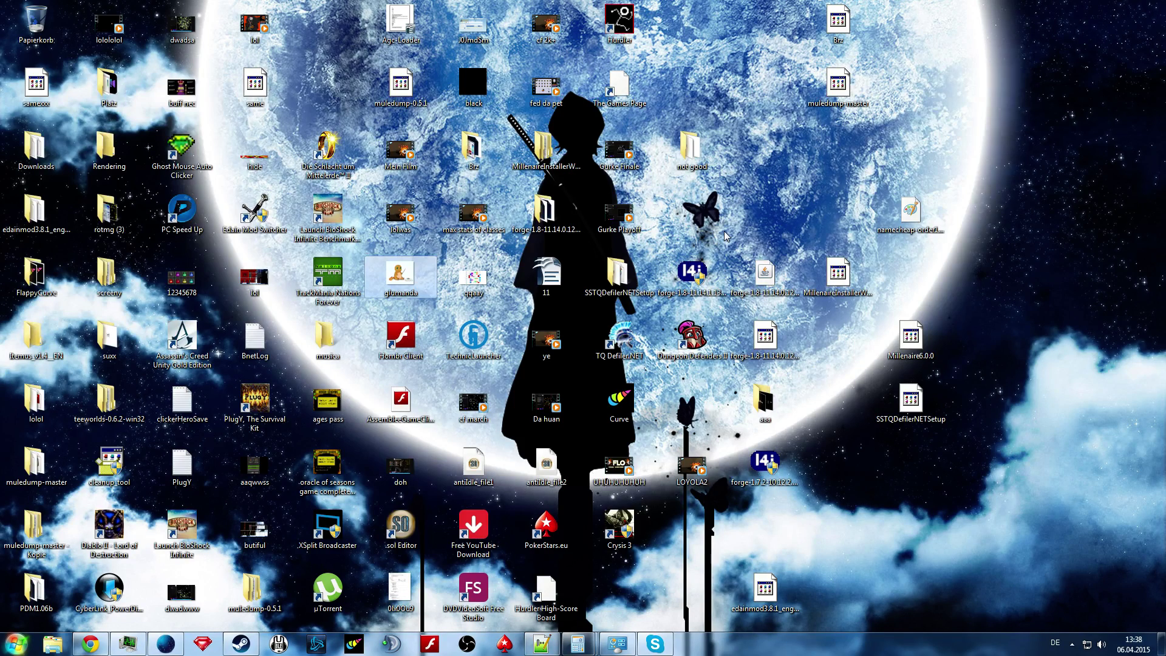
- Open Computer's Eigenschaften from the Start menu to show the Windows 7 Professional system details
{"action": "left_click", "coordinate": [698, 293]}
{"action": "left_click", "coordinate": [280, 490]}
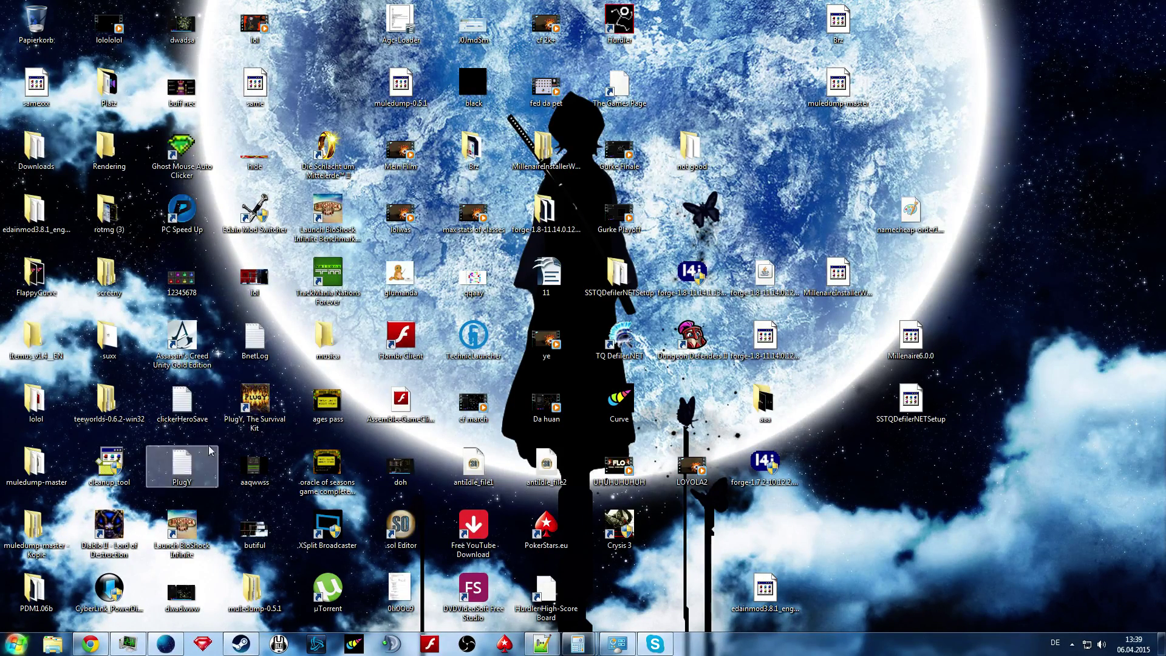
{"action": "left_click", "coordinate": [15, 645]}
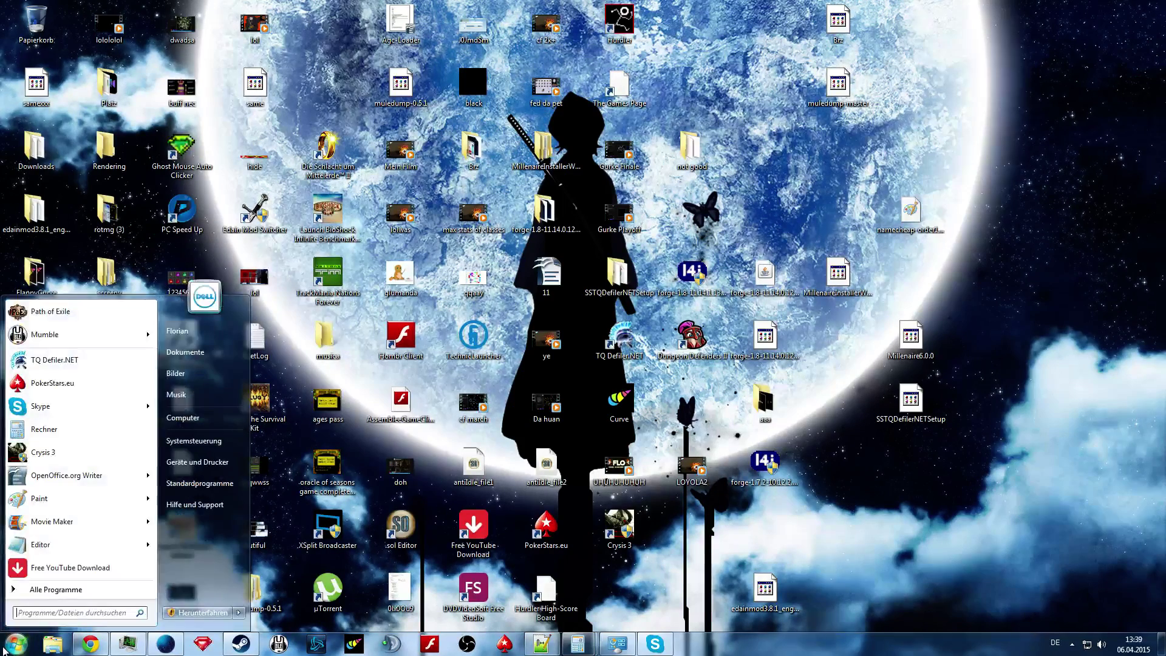
{"action": "right_click", "coordinate": [185, 425]}
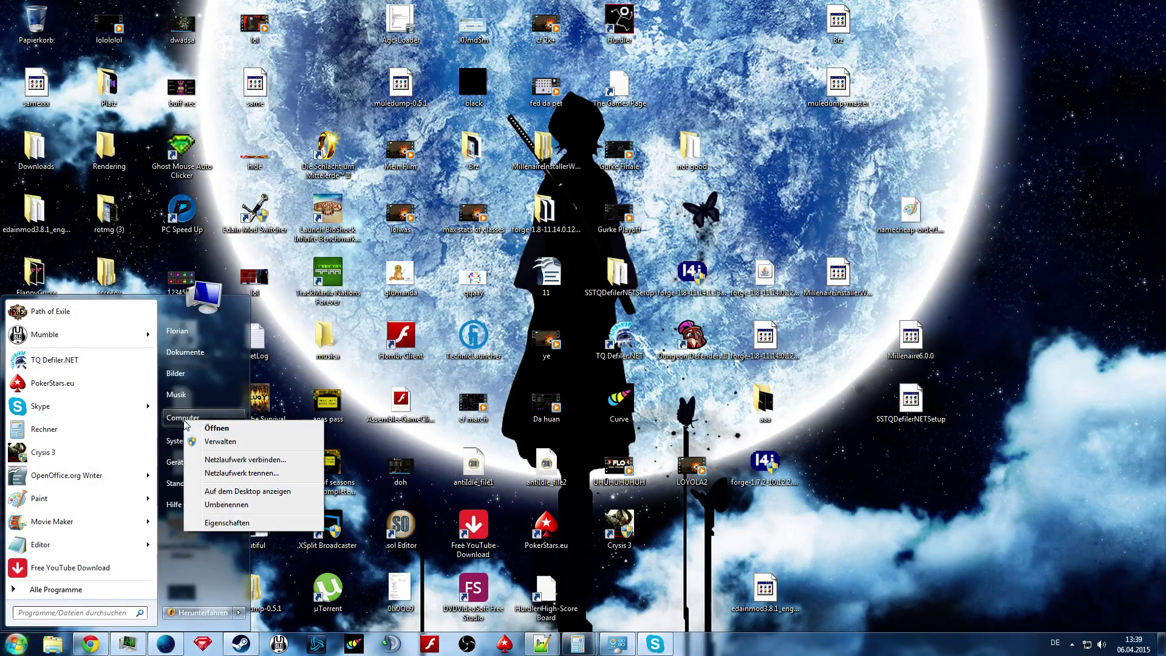
{"action": "left_click", "coordinate": [227, 523]}
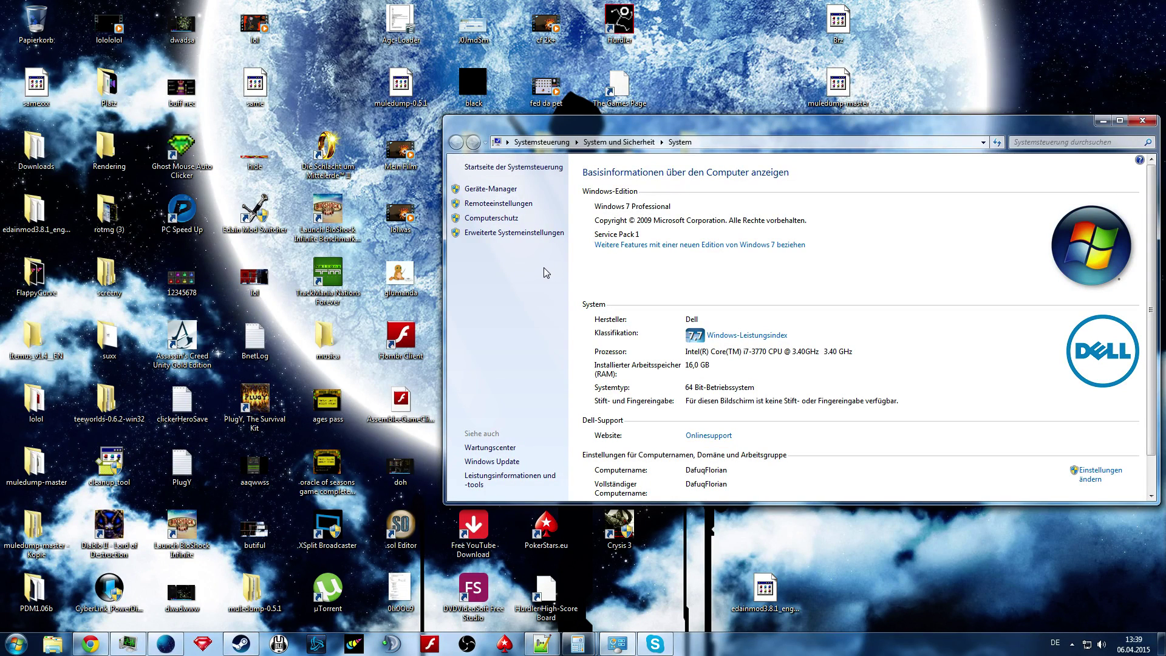
- Open 'Erweiterte Systemeinstellungen' to reach the Advanced tab of System Properties
{"action": "left_click", "coordinate": [488, 236]}
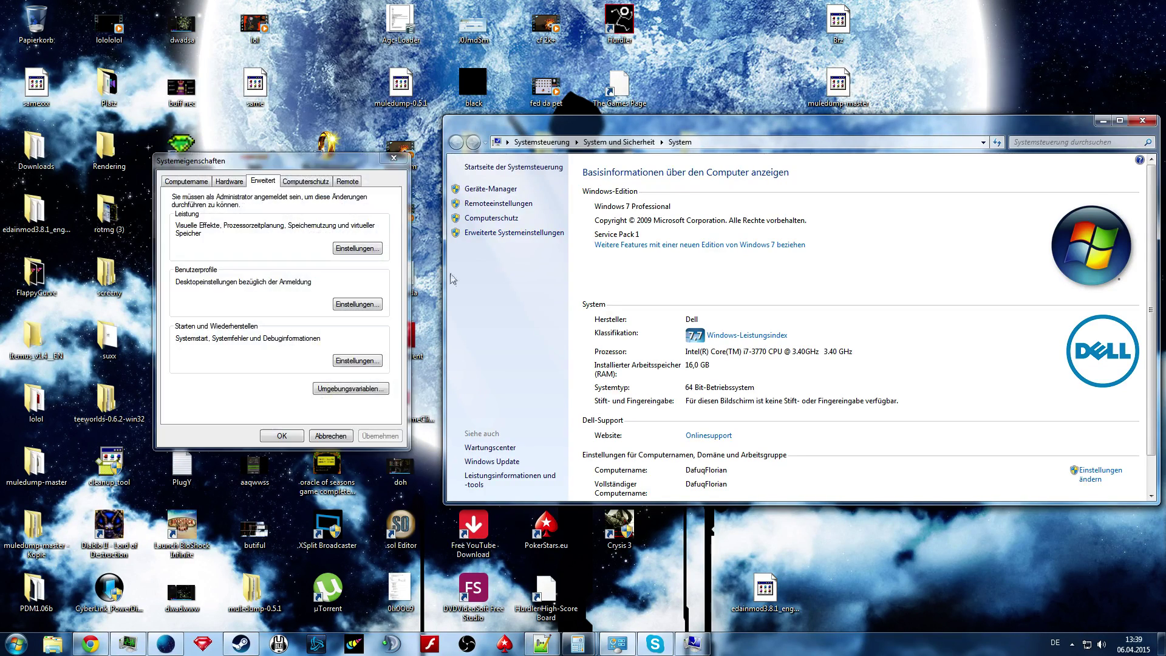
- Set Performance Options to 'Für optimale Leistung anpassen' and apply it
{"action": "left_click", "coordinate": [355, 248]}
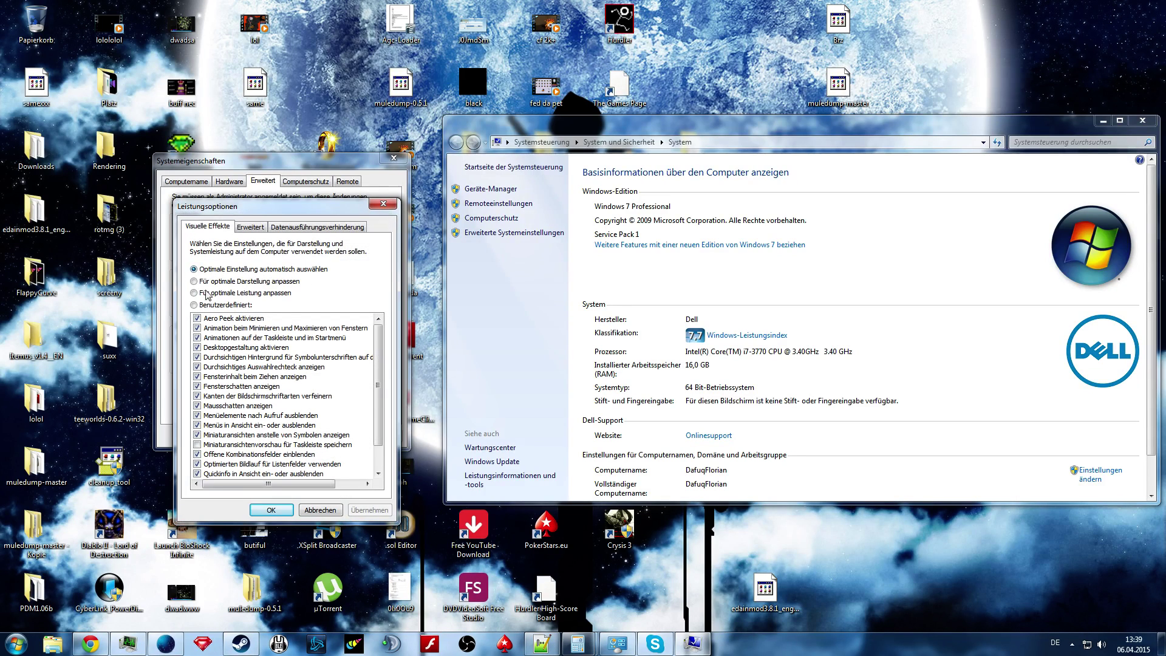
{"action": "left_click", "coordinate": [194, 292]}
{"action": "left_click", "coordinate": [368, 510]}
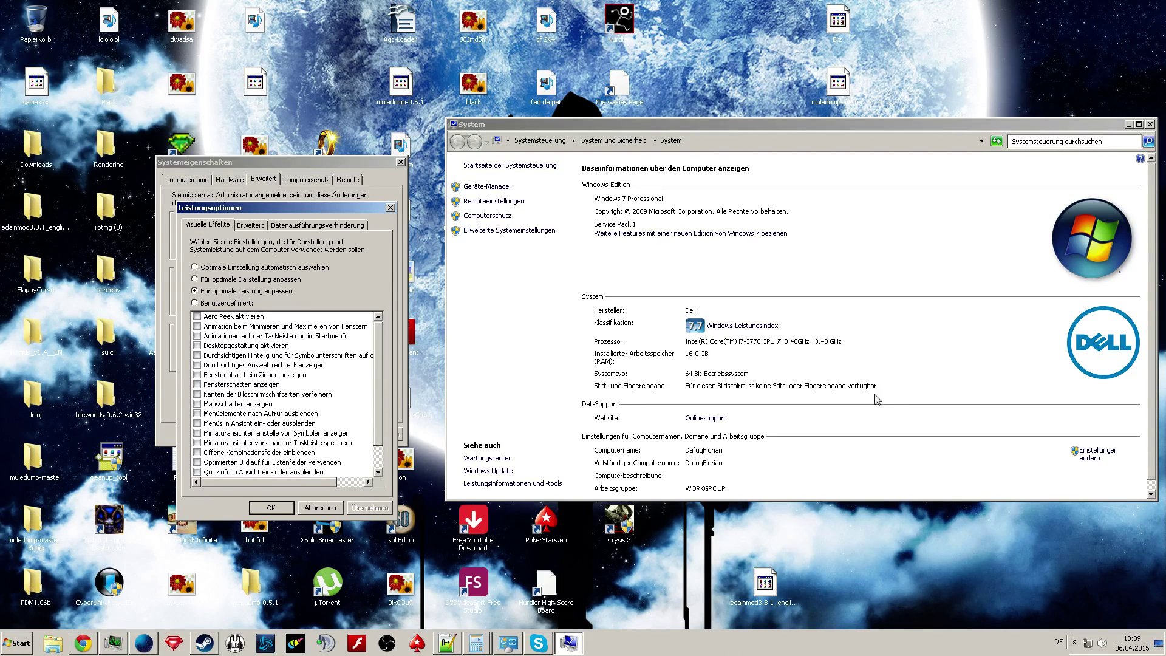
{"action": "left_click", "coordinate": [660, 648]}
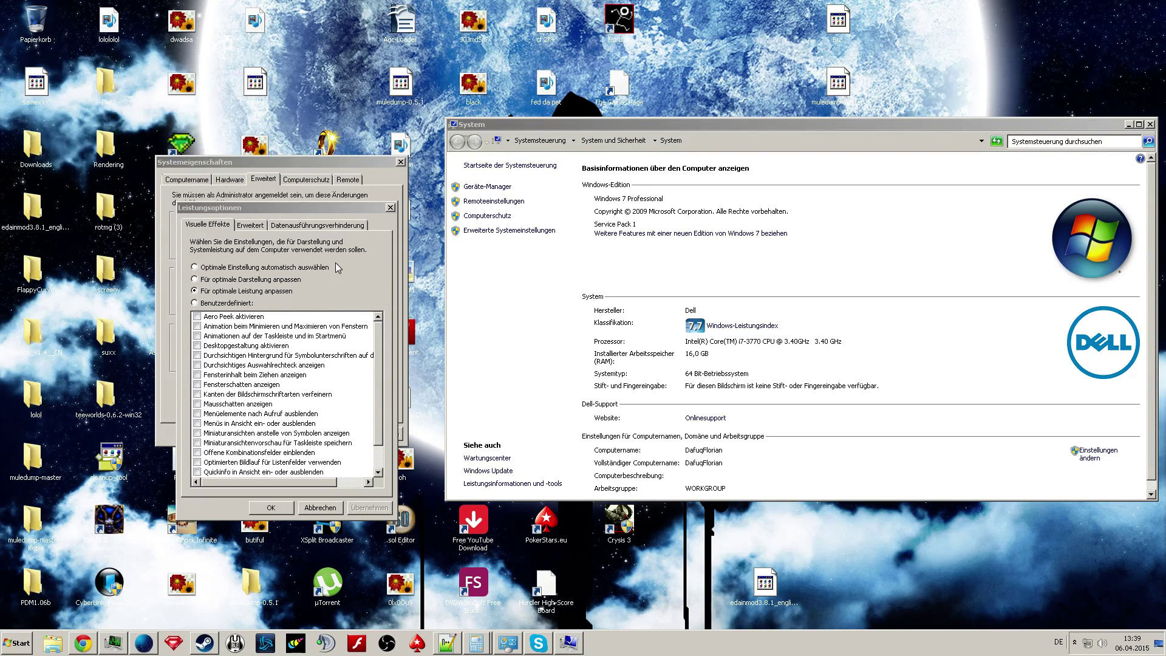
{"action": "left_click", "coordinate": [535, 271]}
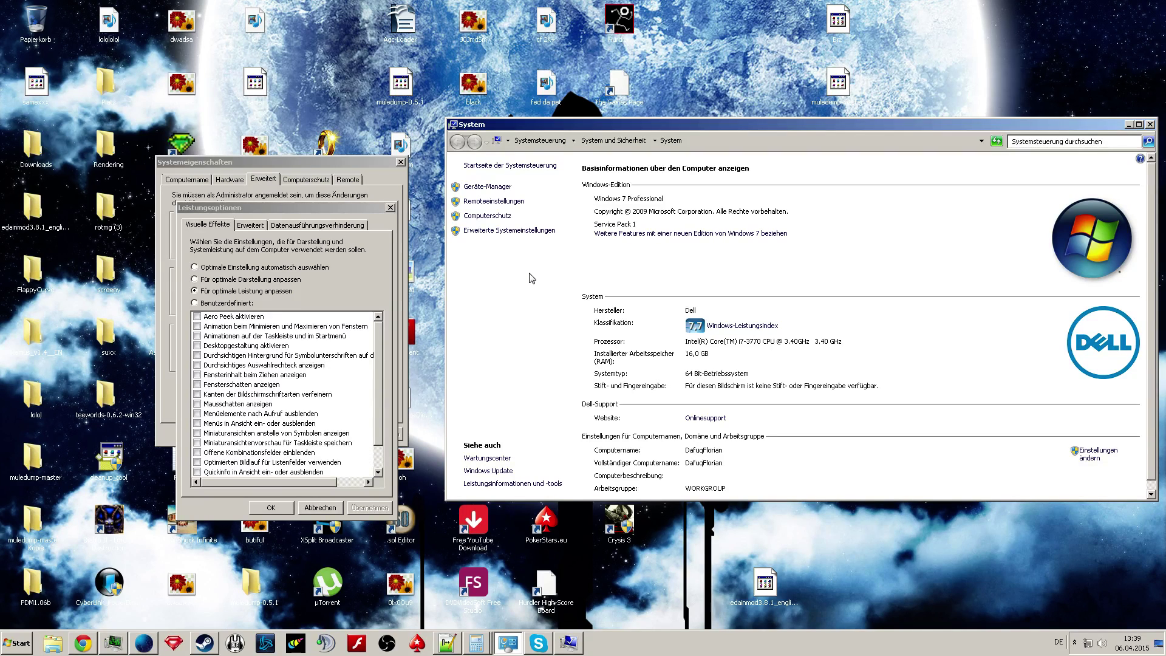